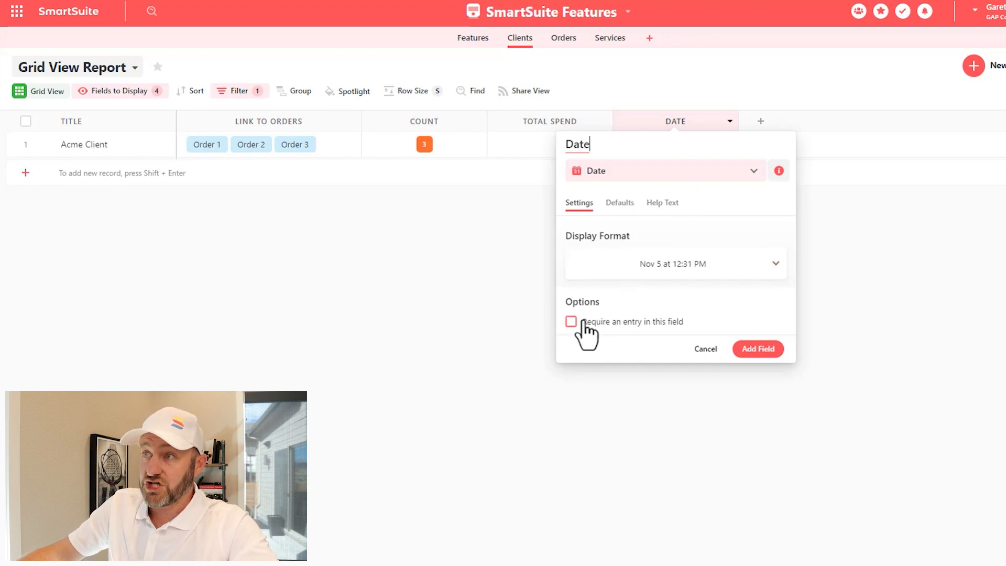
Look through the default date options and add the Date field to the Clients table with no default date.
left_click(621, 204)
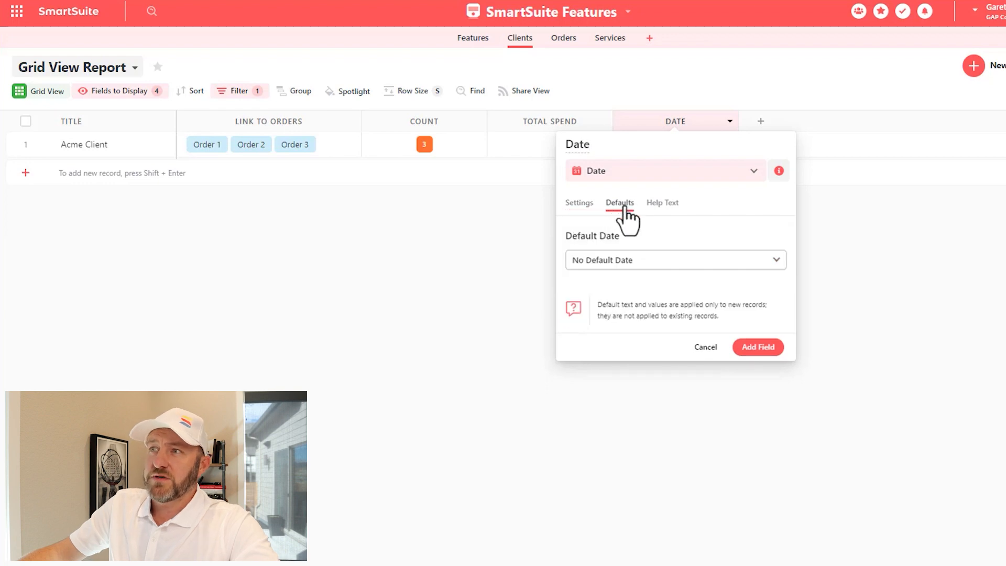
left_click(622, 262)
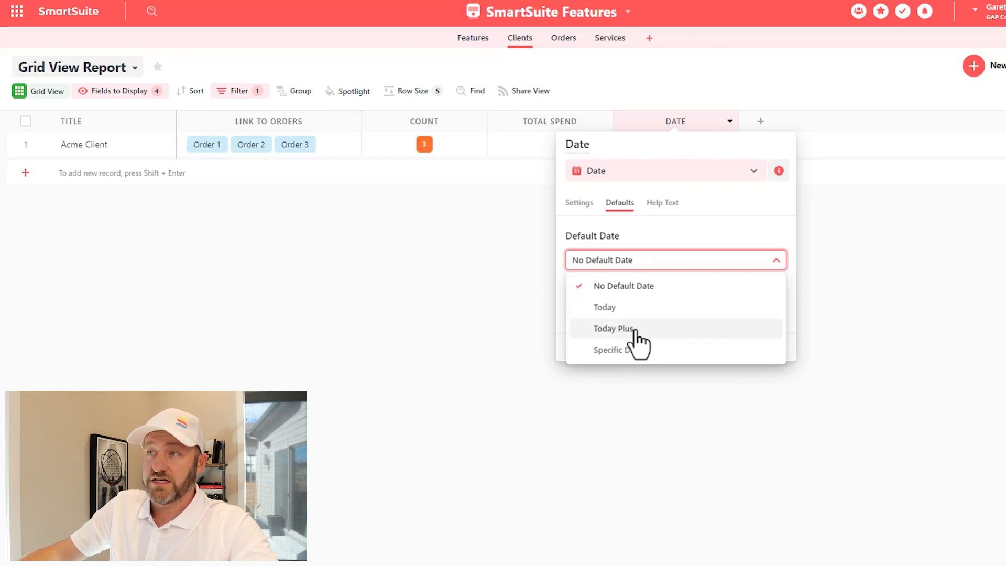
left_click(576, 206)
left_click(758, 352)
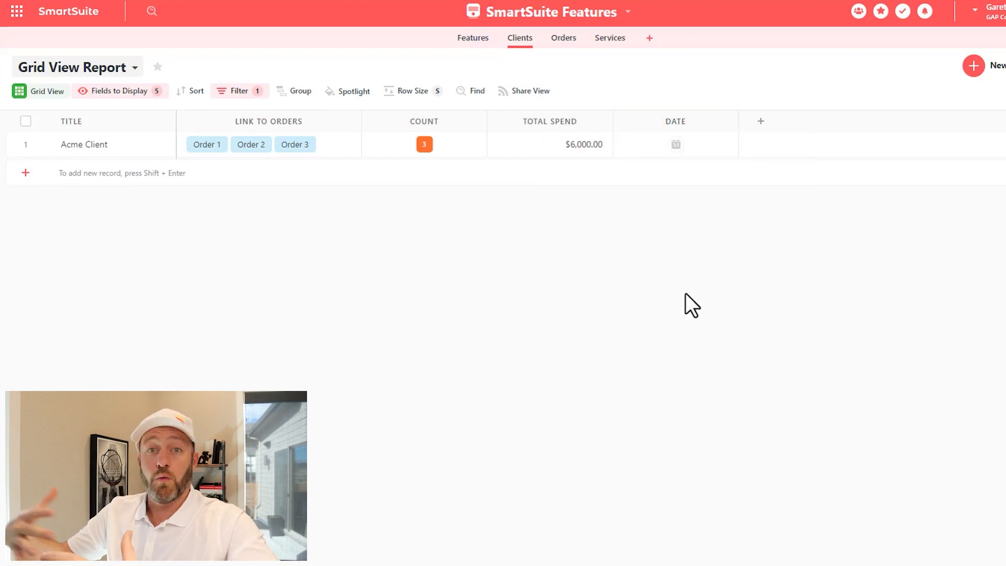
Set the Acme Client record's Date to November 17, 2022 with a time of 1:15 AM.
left_click(676, 145)
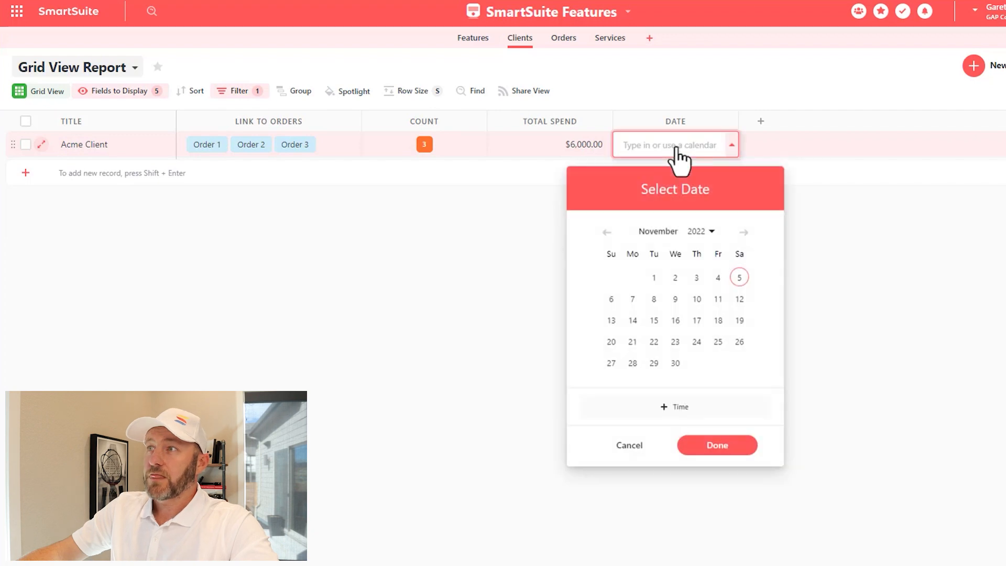
left_click(697, 321)
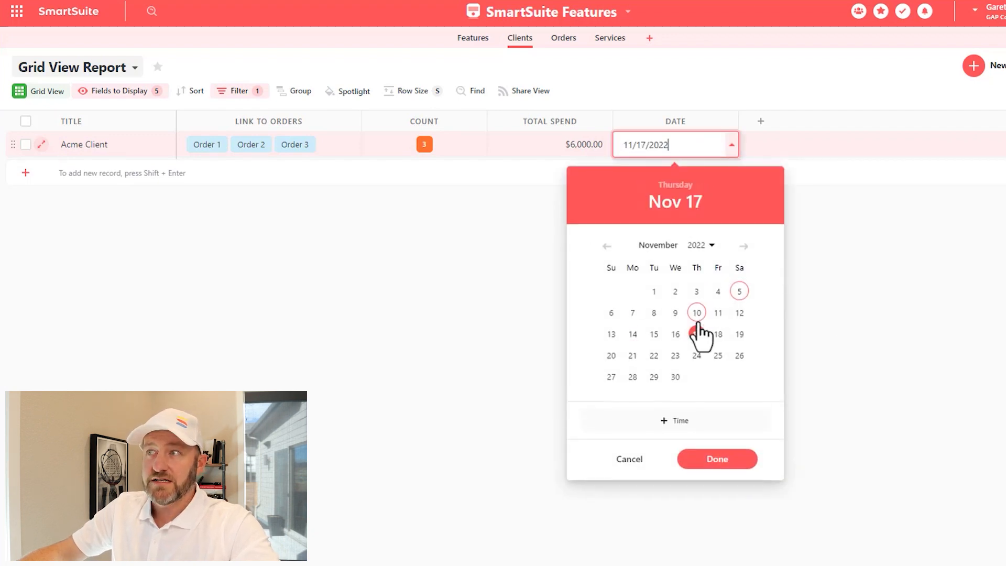
left_click(666, 423)
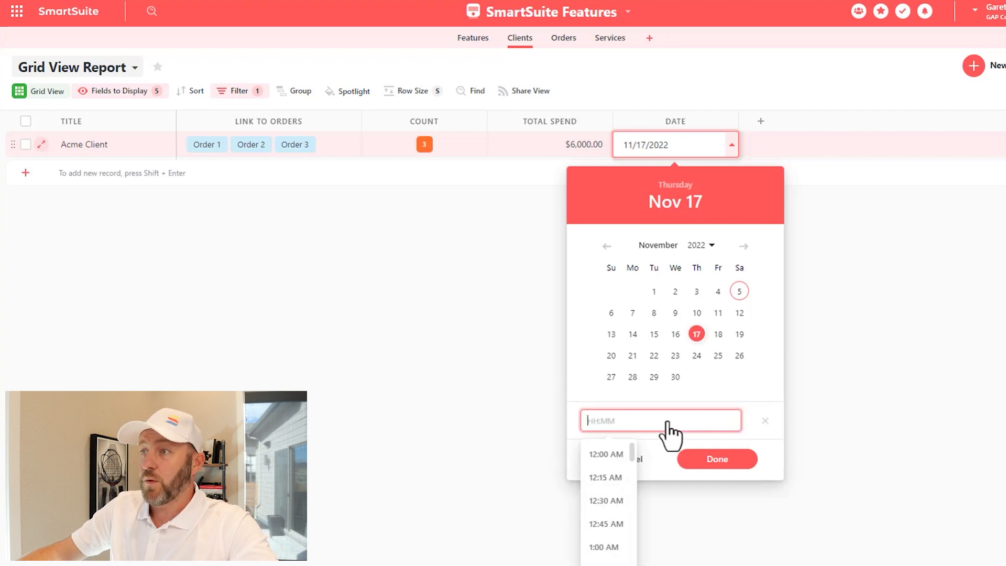
scroll(615, 493, "down", 2)
left_click(610, 504)
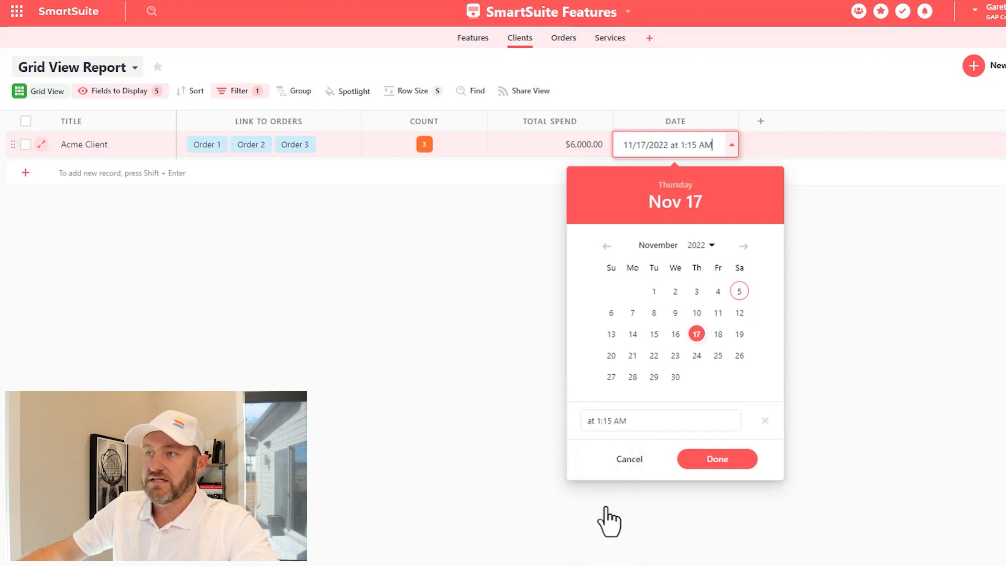
Change the time in Acme Client's Date field to 1:20 AM and save the entry.
left_click(633, 422)
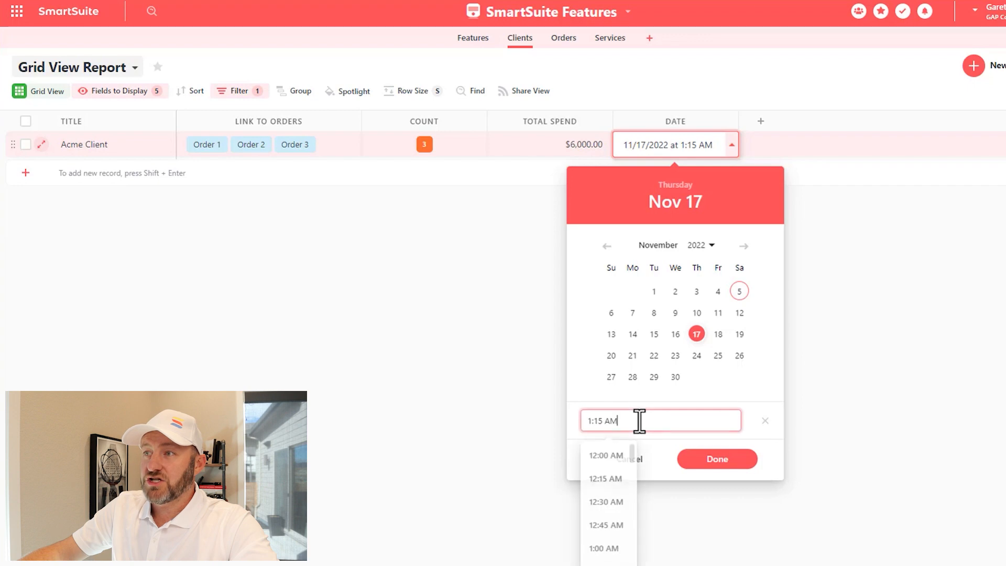
key("Left")
key("Left")
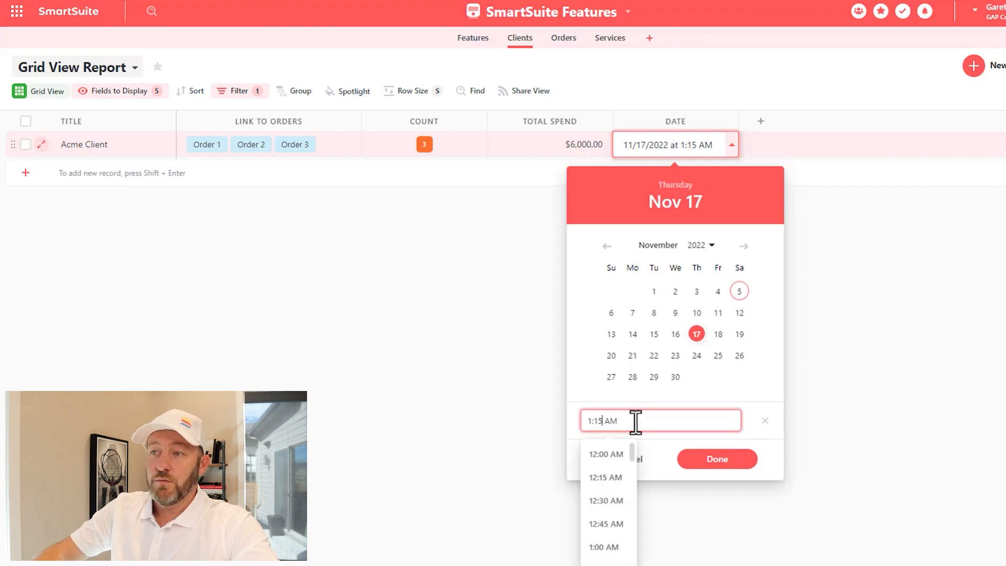
key("shift+Left")
key("shift+Left")
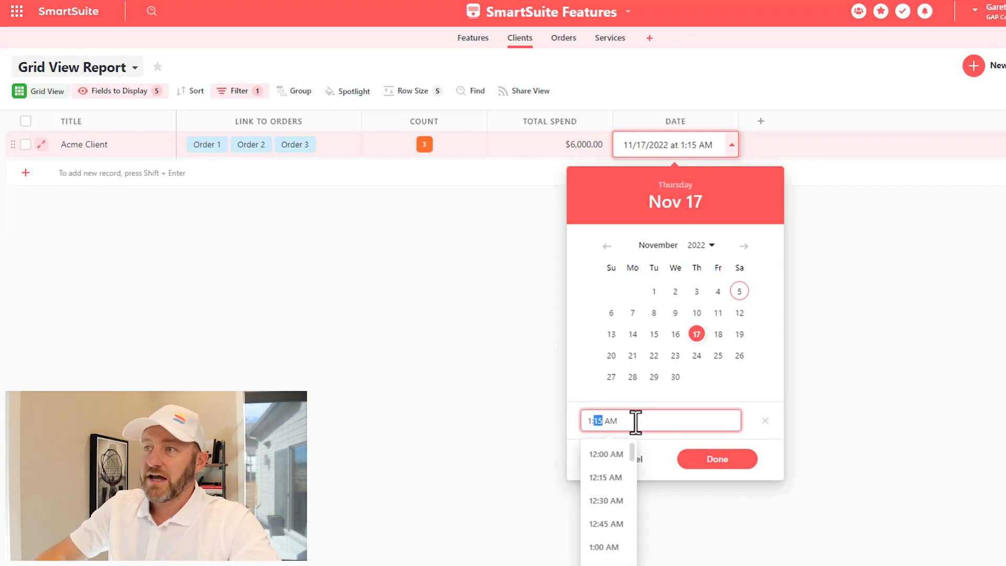
type("20")
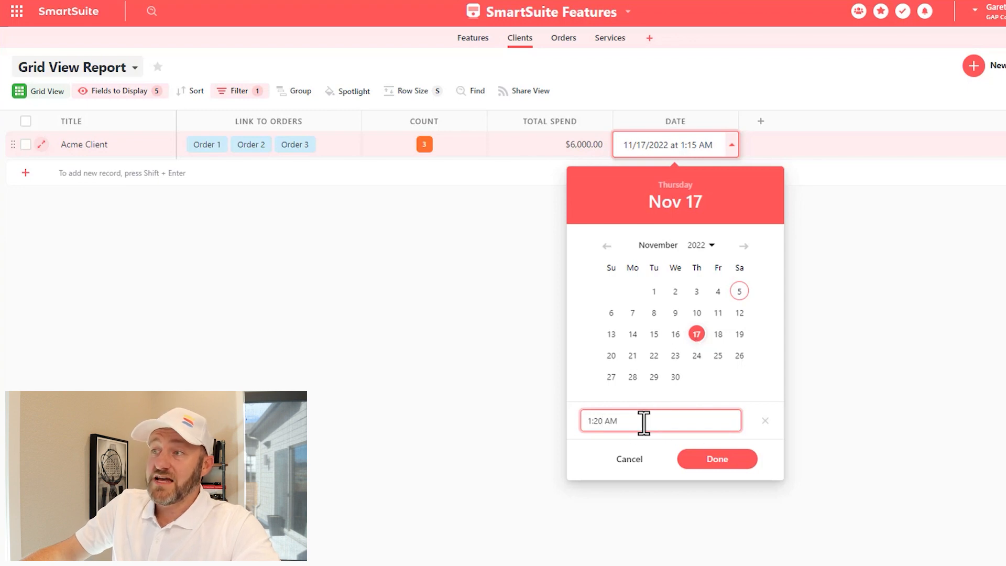
left_click(721, 466)
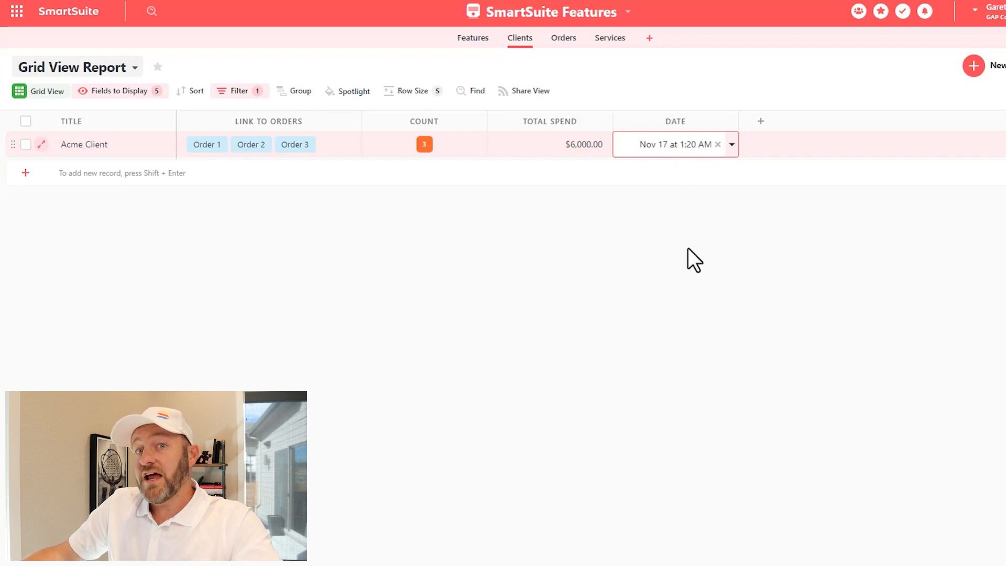
Find the date field types and add a Due Date field with its default settings after the Date column.
left_click(763, 122)
type("date")
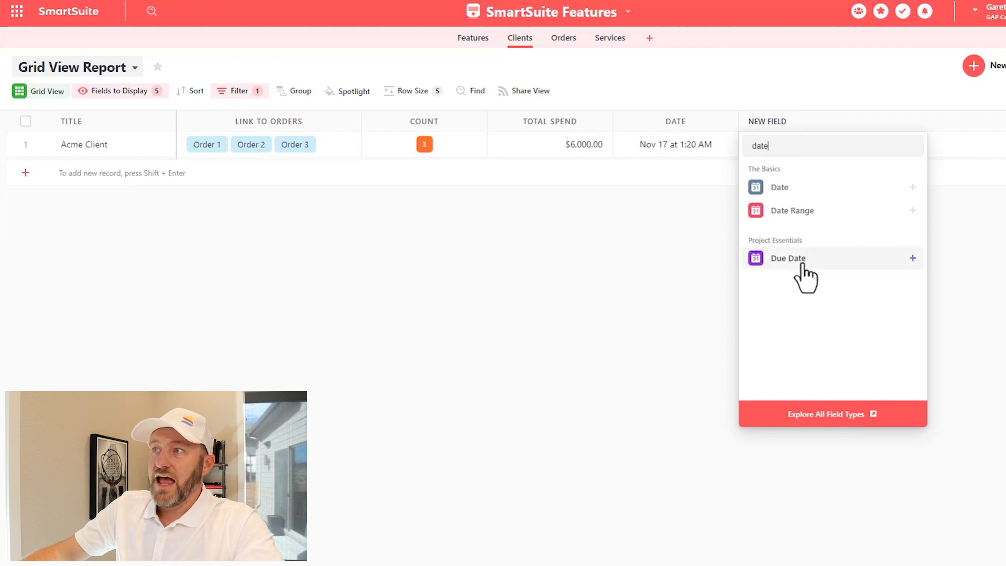
mouse_move(802, 264)
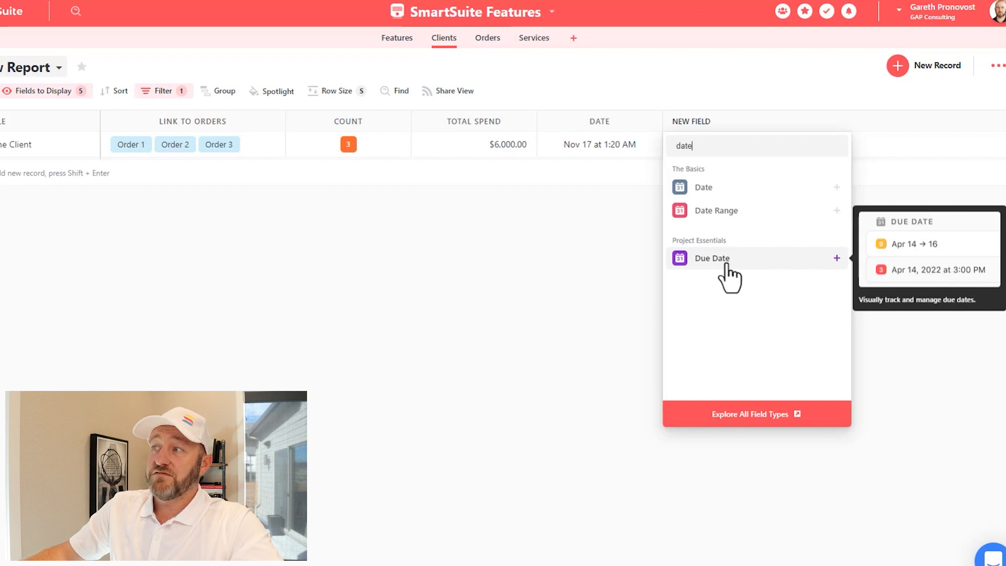
left_click(727, 266)
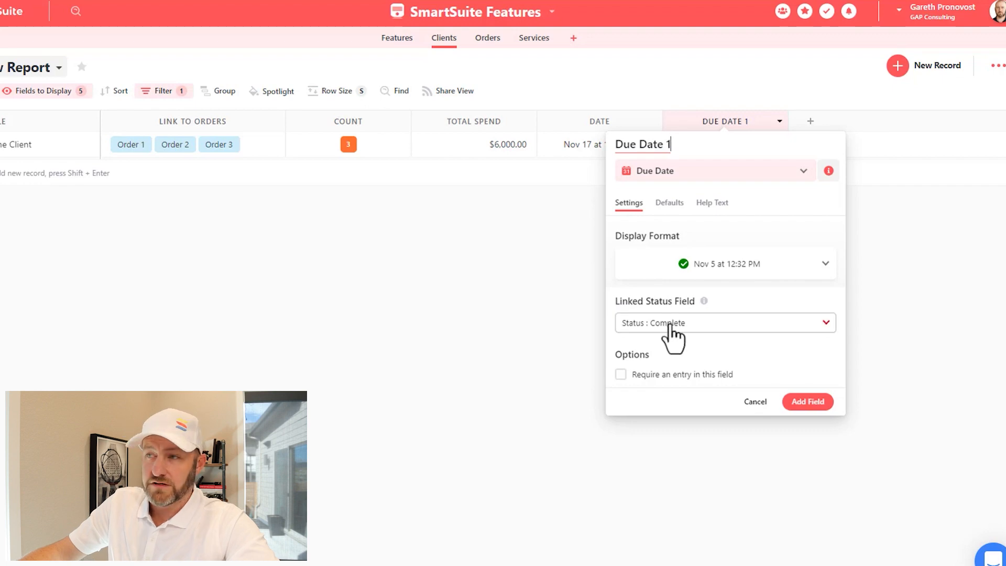
left_click(807, 401)
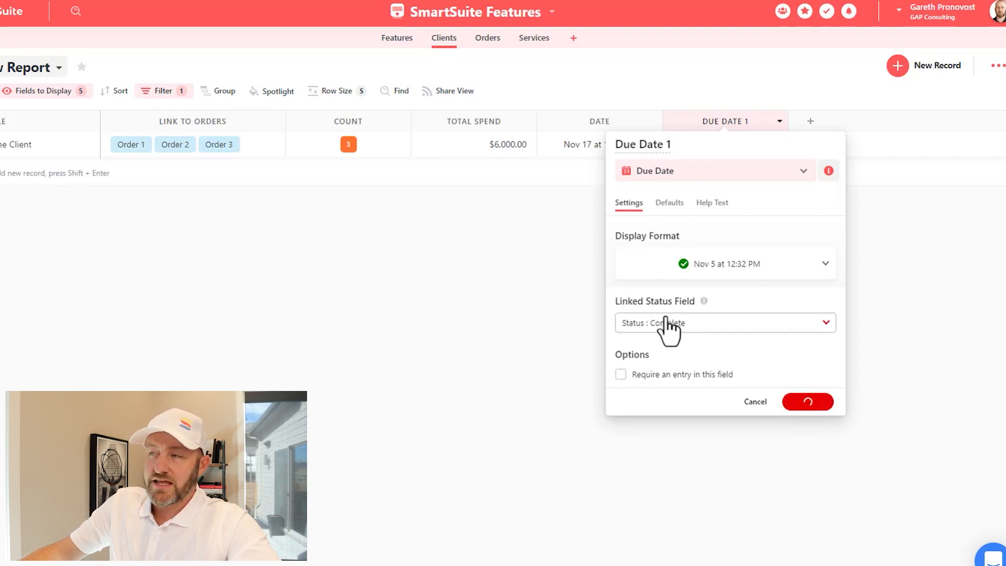
Set Acme Client's due date to November 16, 2022 without a start date, and check its countdown badge.
left_click(728, 148)
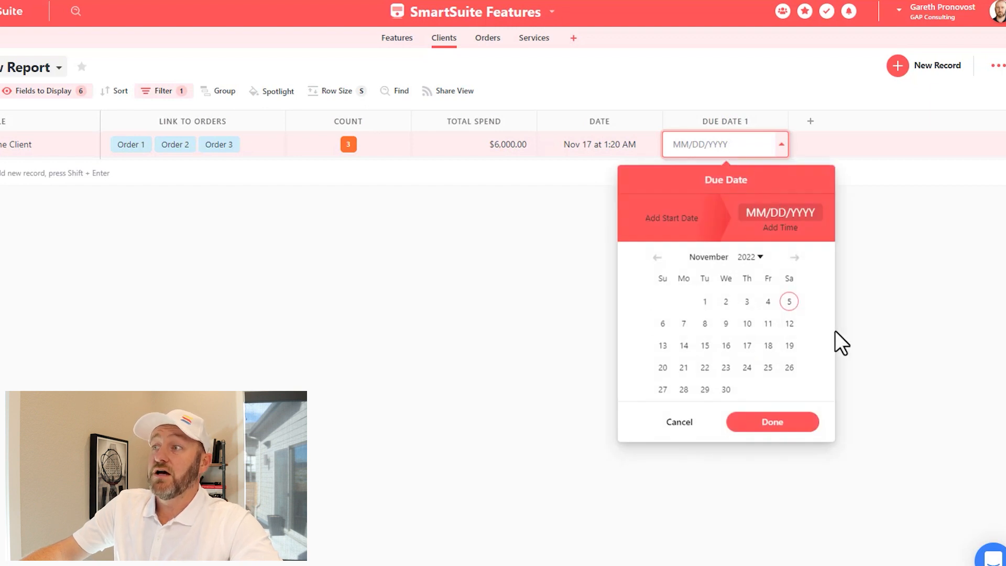
left_click(726, 346)
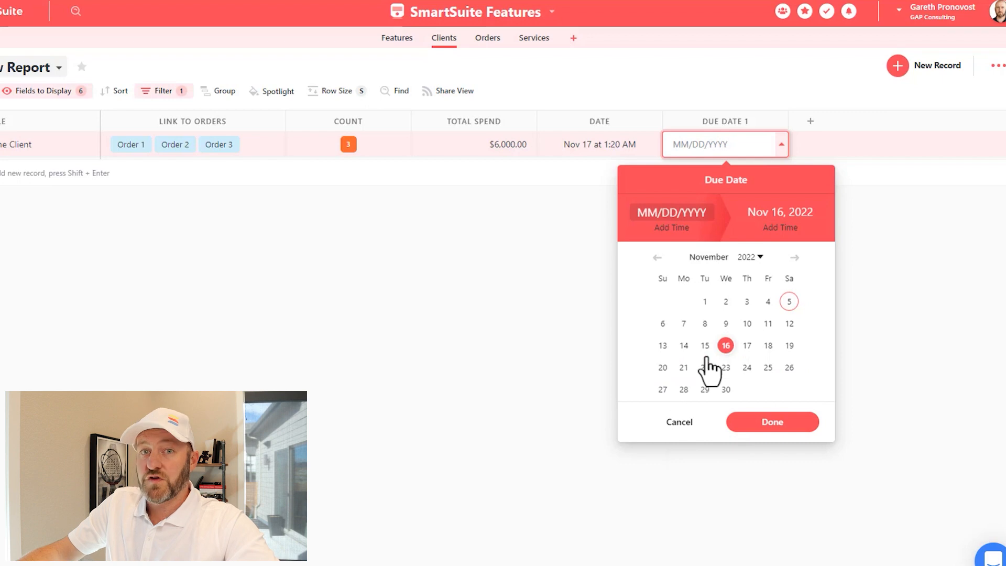
left_click(772, 427)
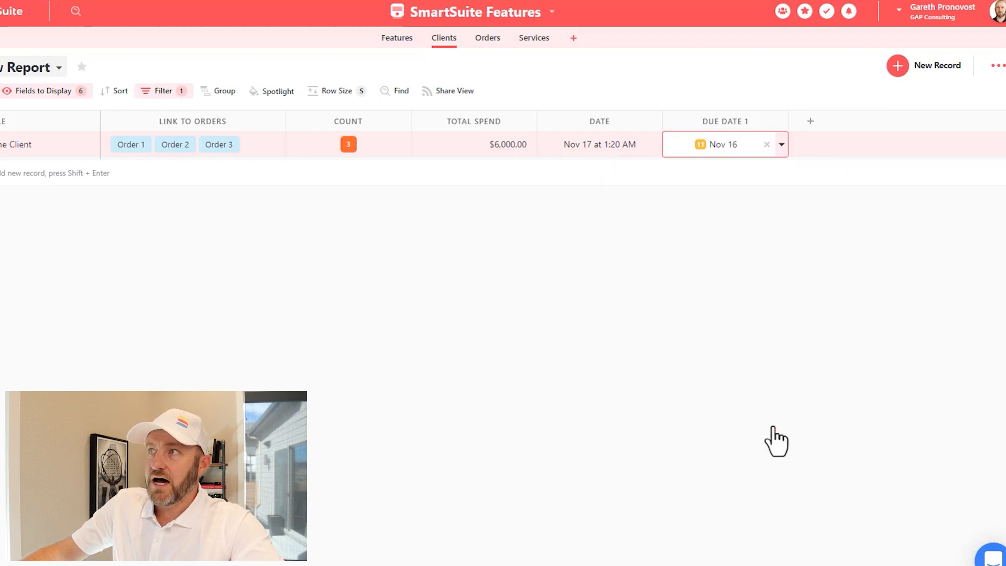
mouse_move(701, 148)
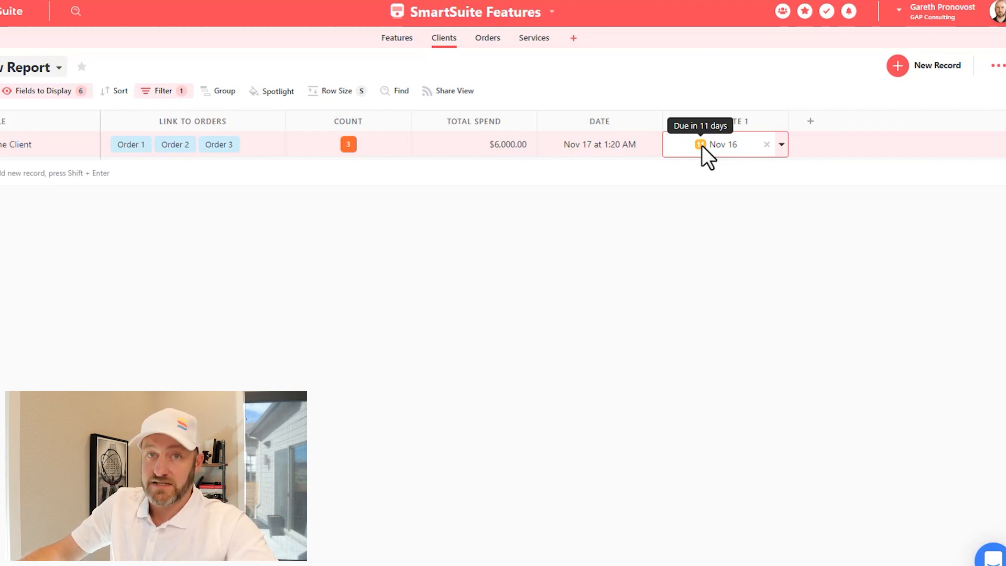
Add a Date Range field with the Standard display format after the due date column.
left_click(813, 128)
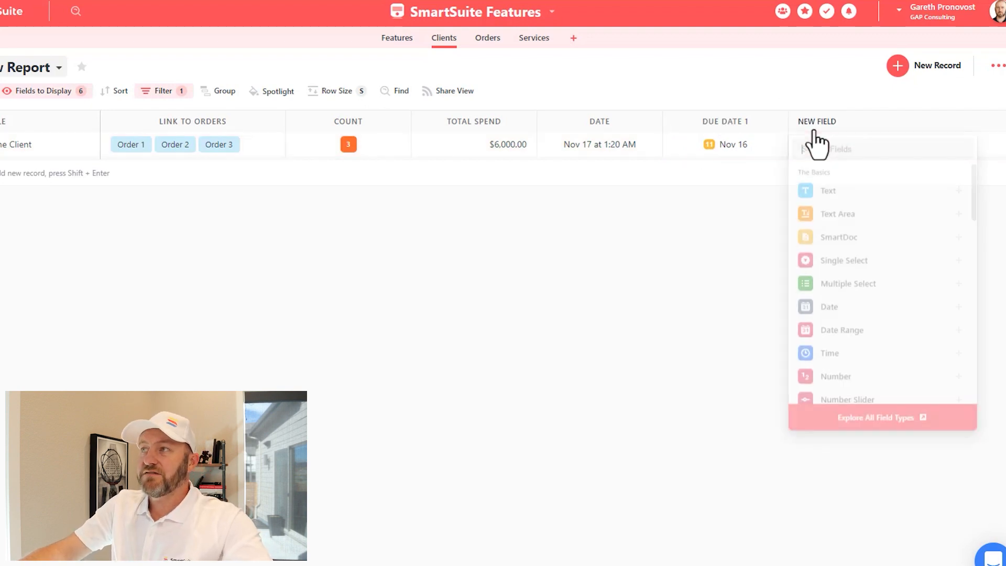
type("date")
left_click(844, 207)
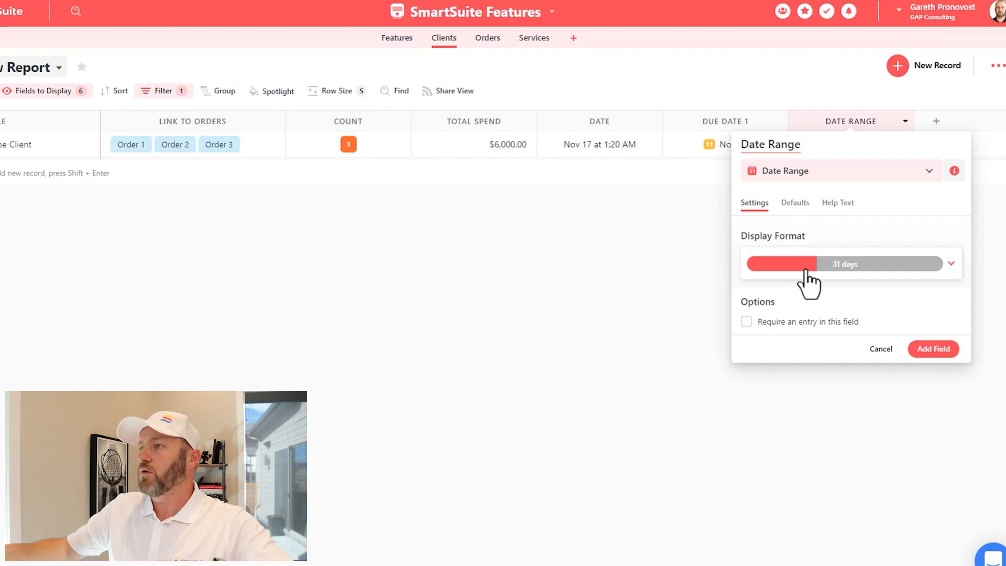
left_click(806, 272)
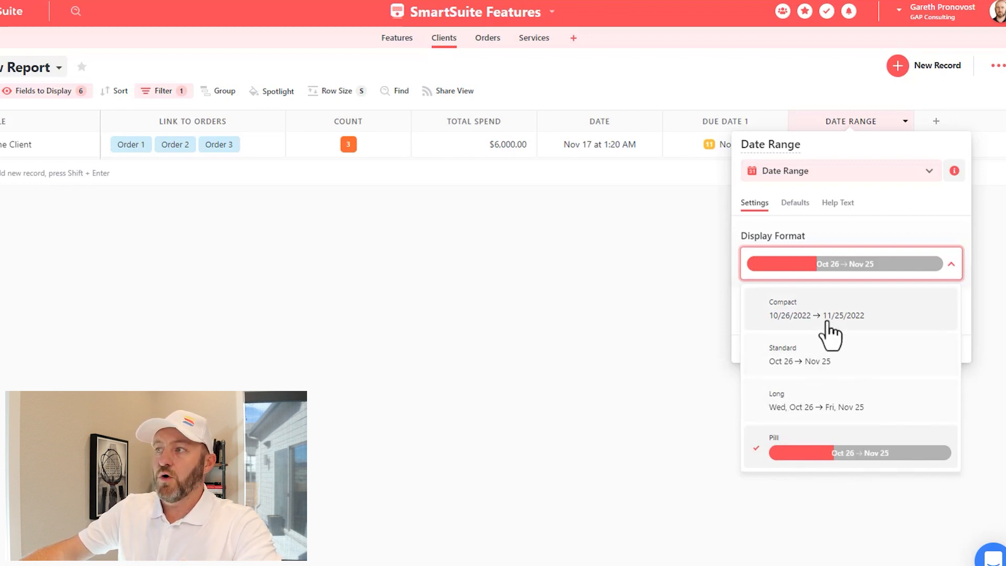
left_click(815, 364)
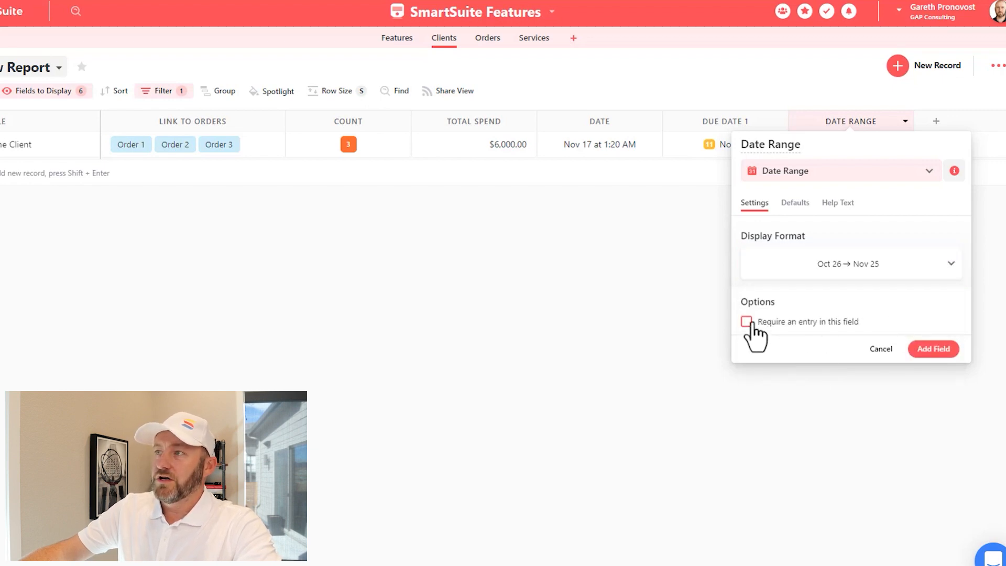
left_click(928, 352)
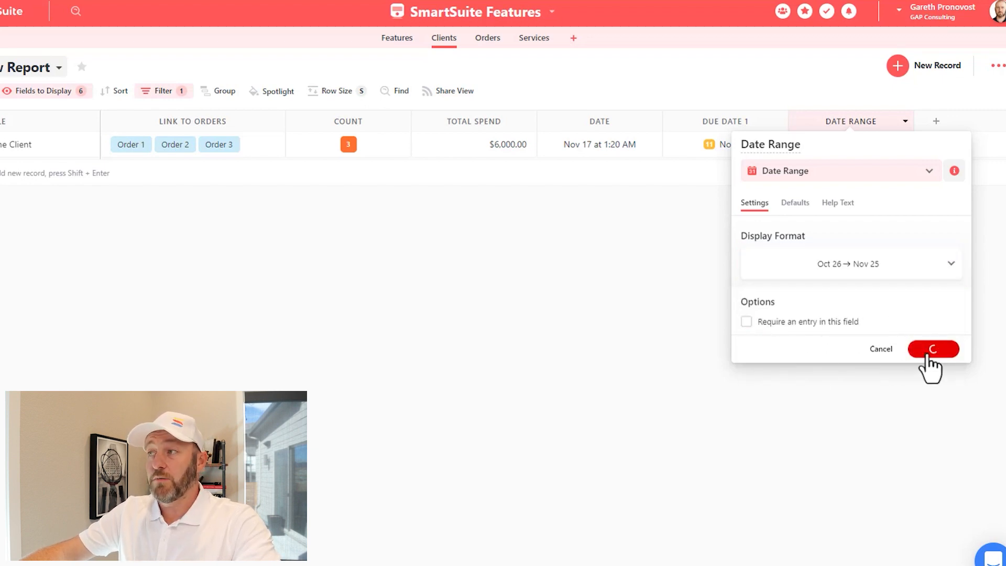
Set Acme Client's Date Range from November 1 to November 30, 2022.
left_click(847, 141)
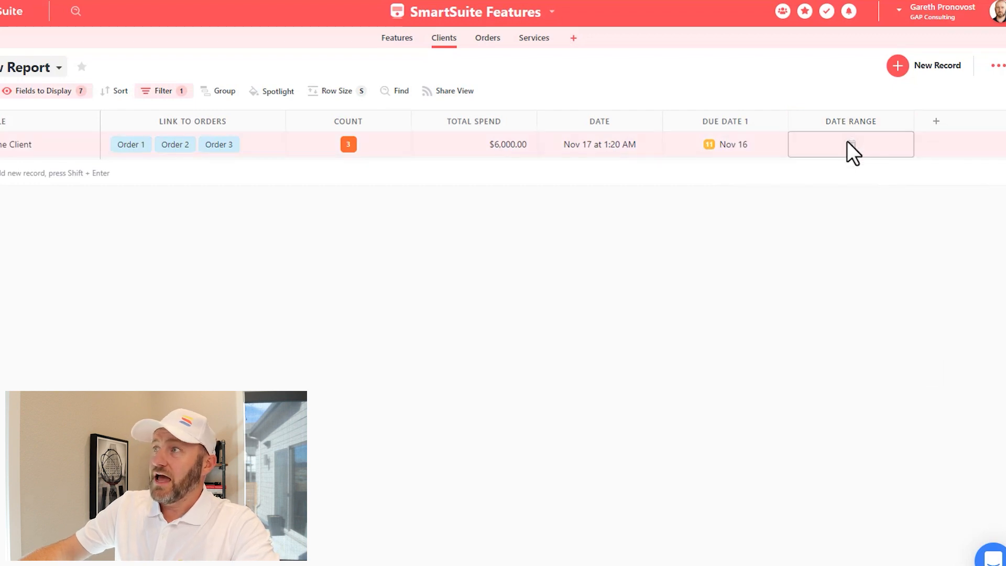
left_click(851, 146)
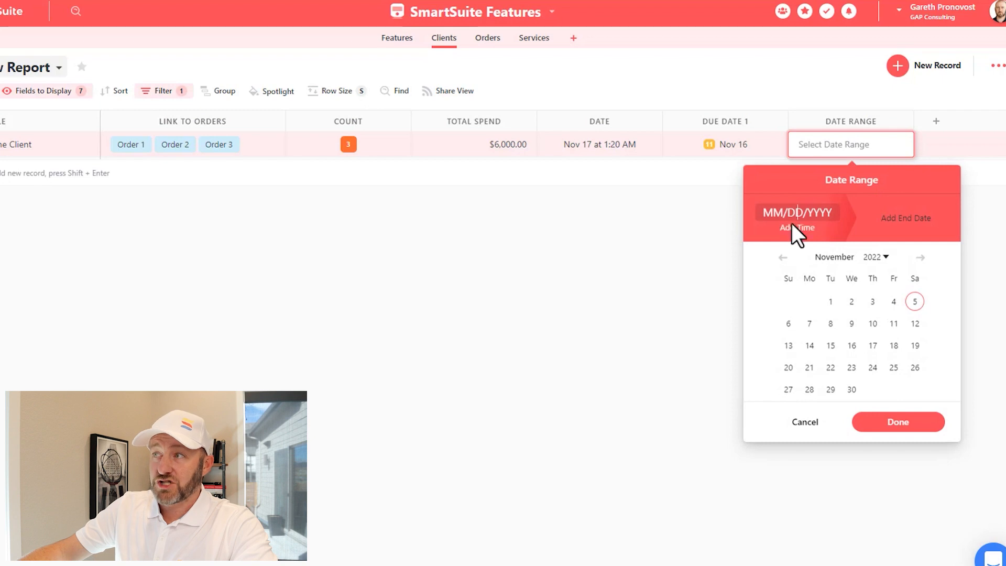
left_click(830, 301)
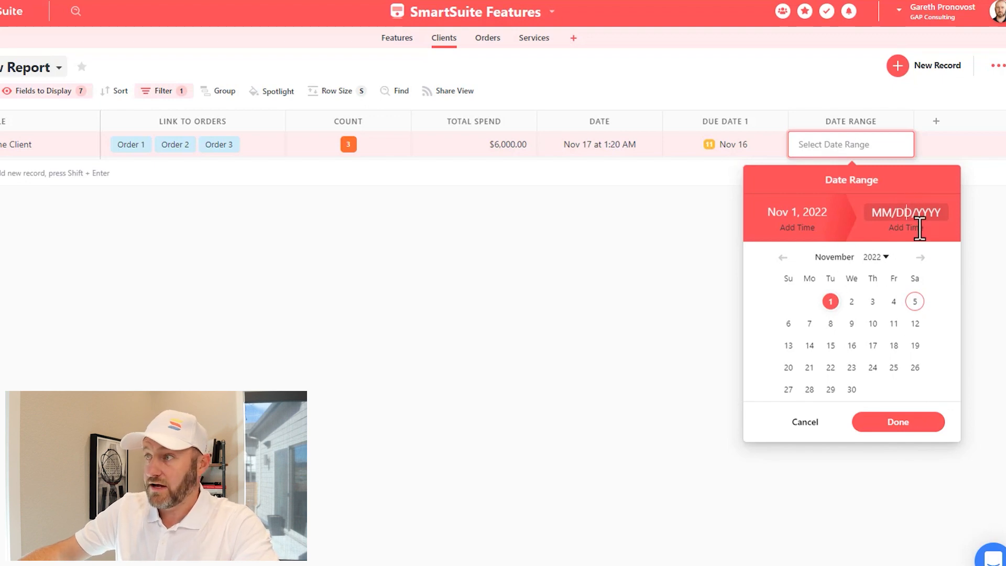
left_click(852, 389)
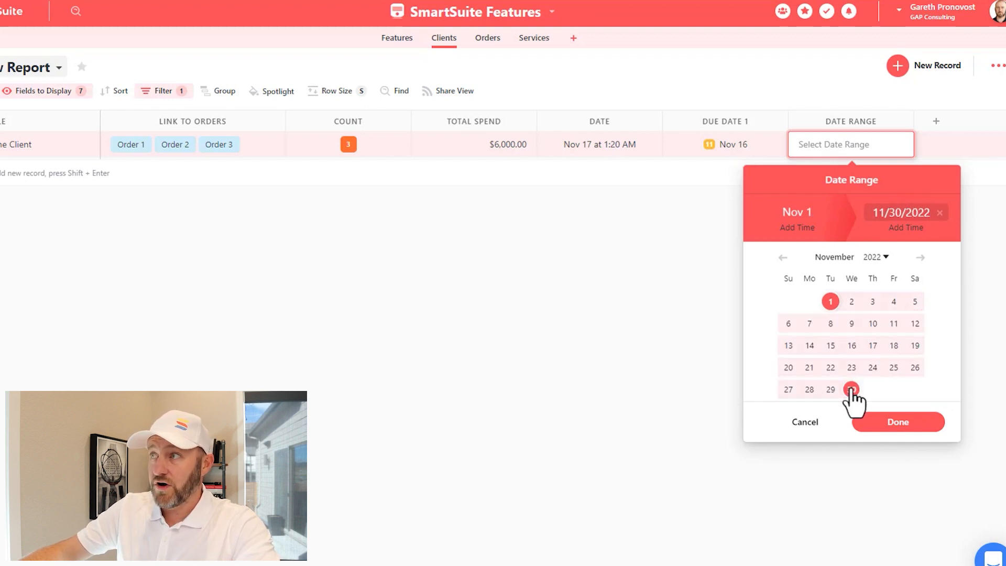
left_click(899, 426)
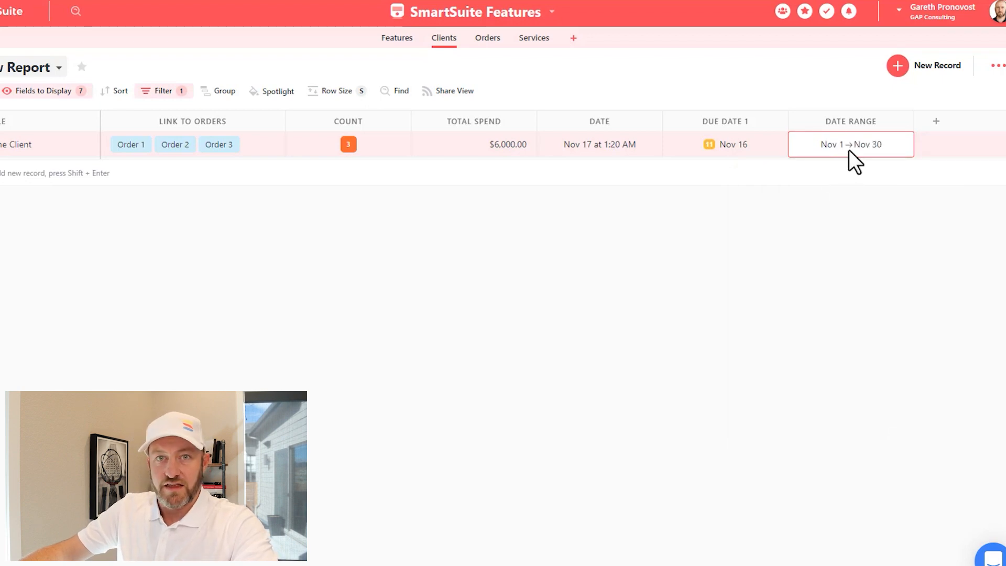
Change the Date Range field's display format to Pill and save the field settings.
left_click(905, 121)
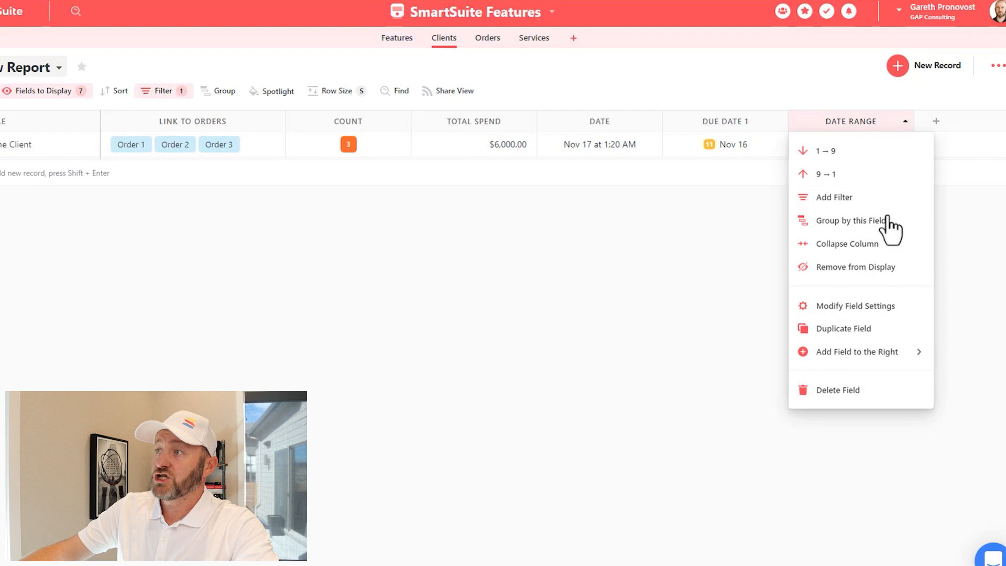
left_click(866, 309)
left_click(849, 268)
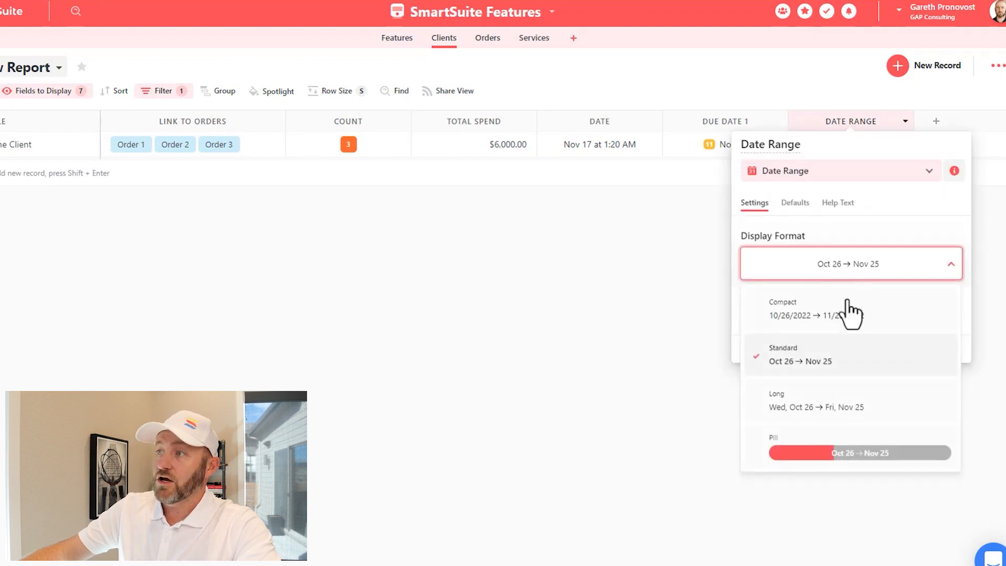
left_click(833, 454)
left_click(929, 351)
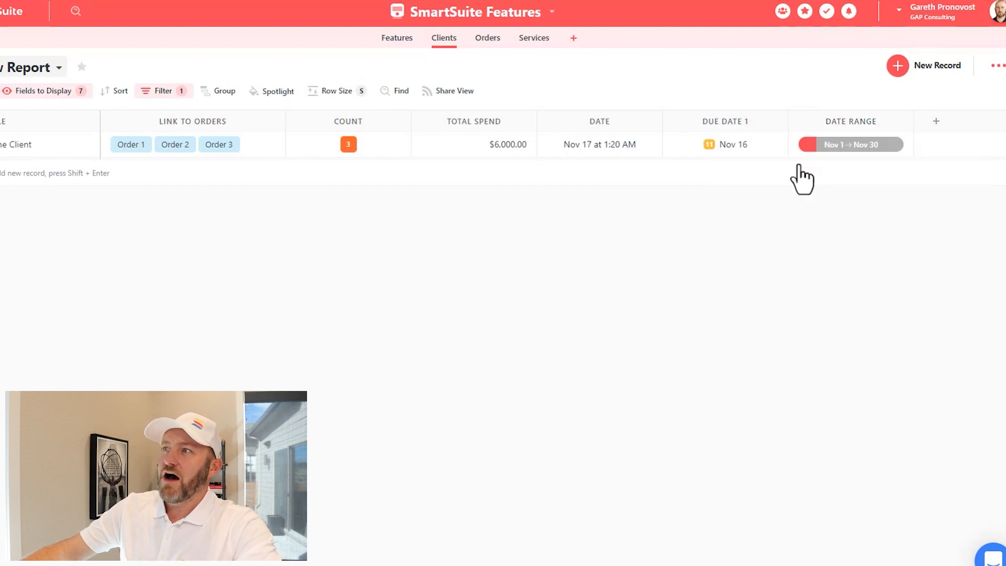